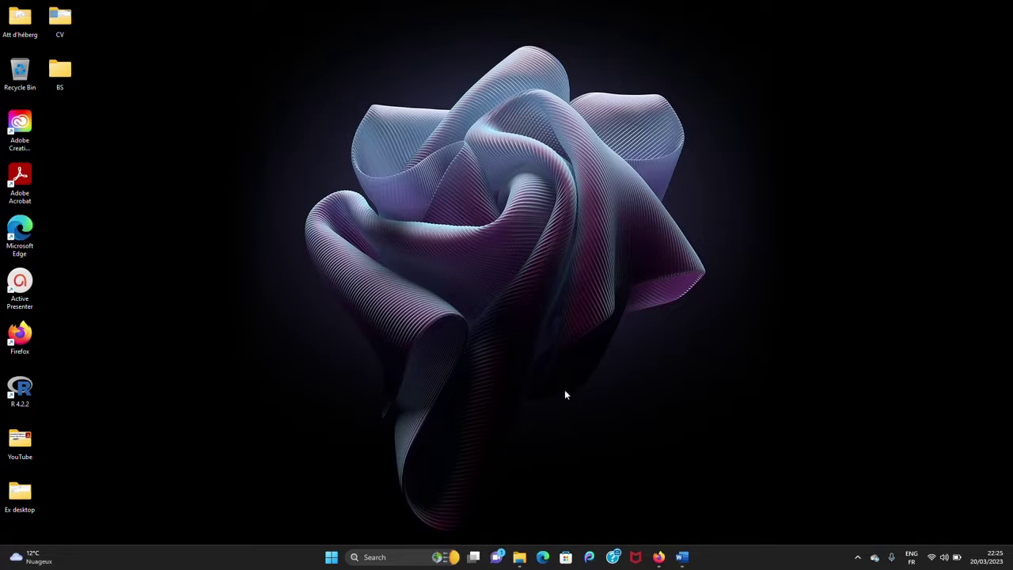
- Maximize the Word business plan and select 'qu’épidémiologiste' in the intro, dismissing the grammar card
left_click(685, 560)
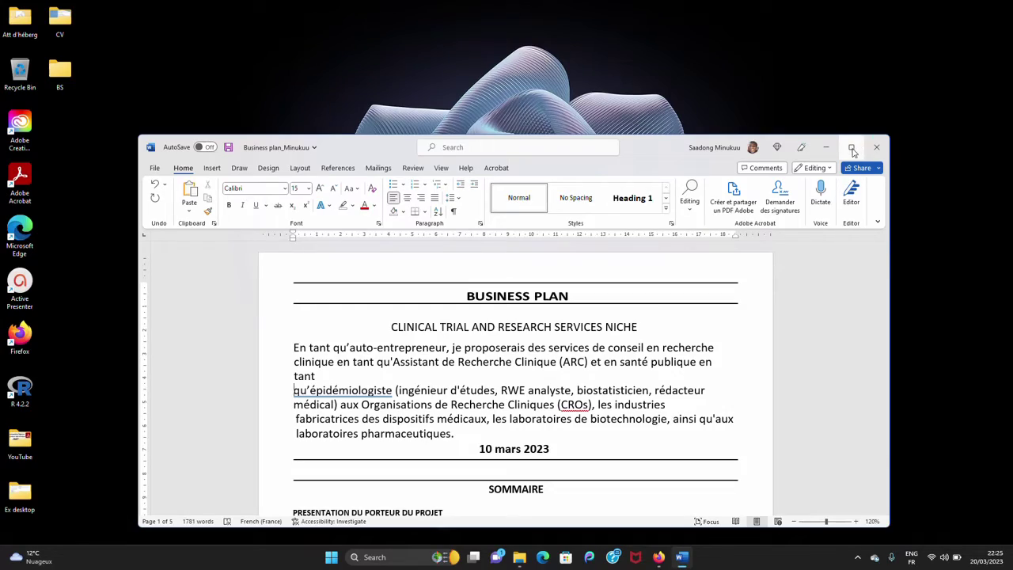
left_click(852, 147)
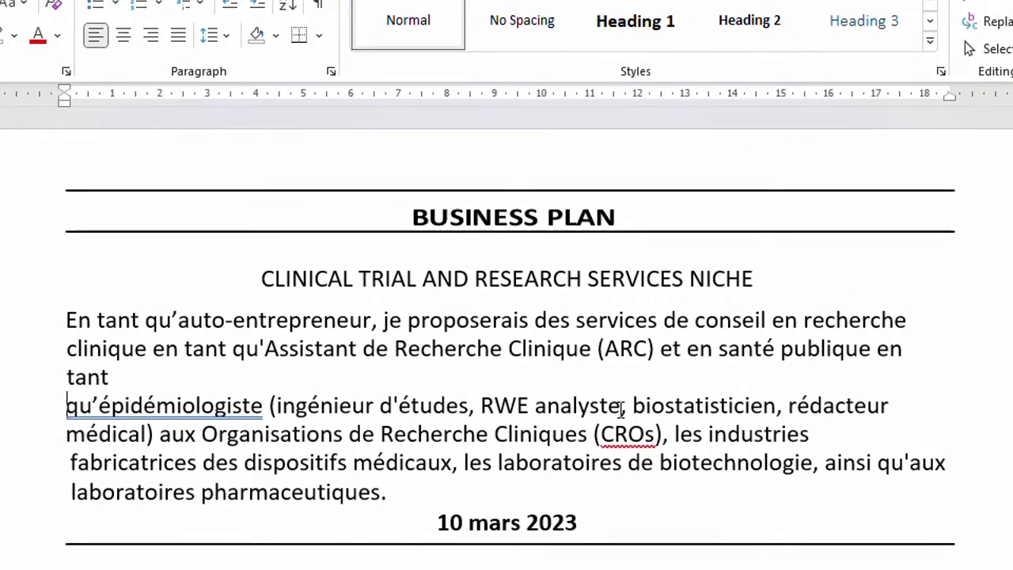
double_click(84, 408)
left_click(129, 375)
double_click(126, 393)
key("Left")
double_click(94, 403)
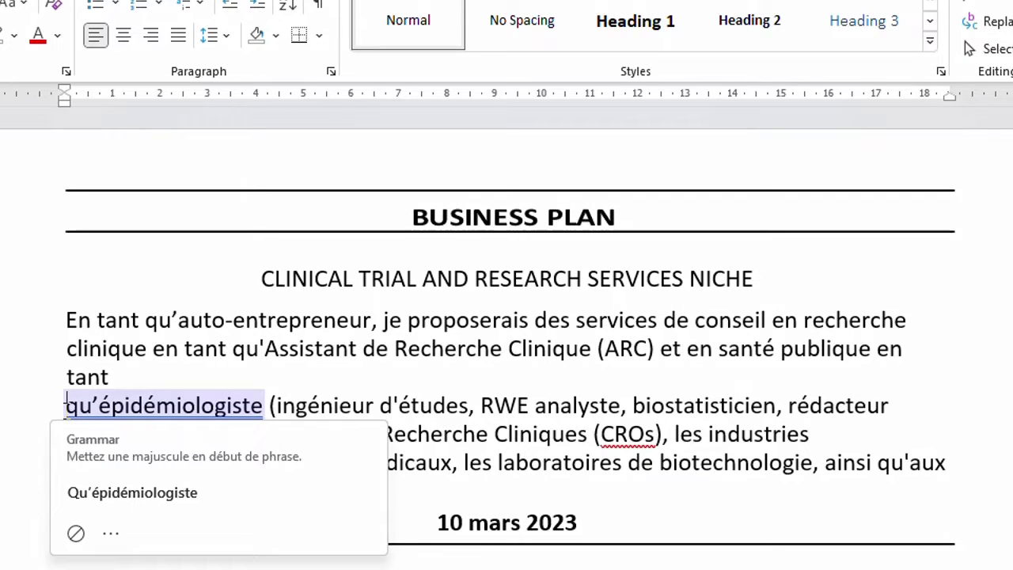
key("Escape")
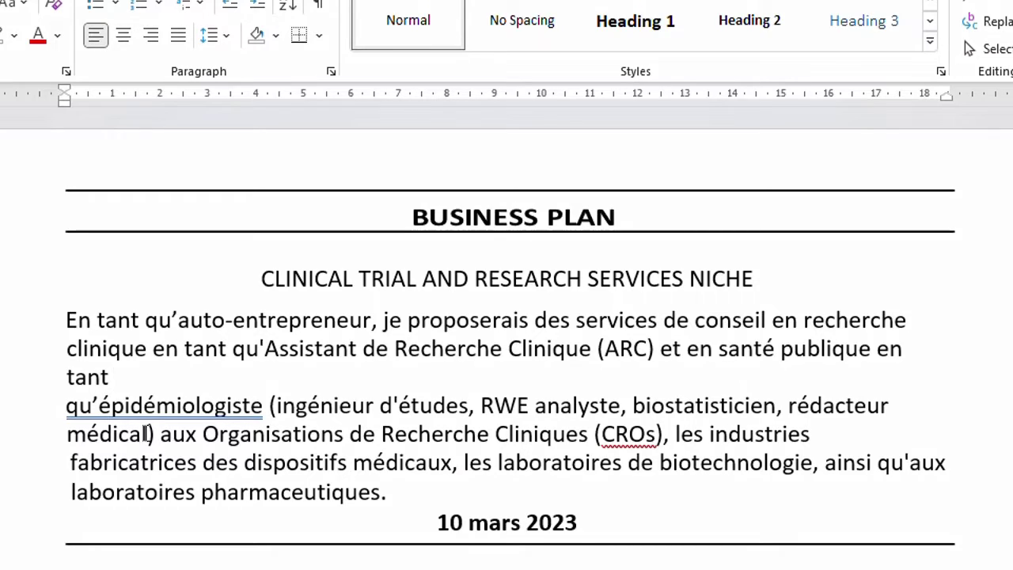
left_click(66, 408)
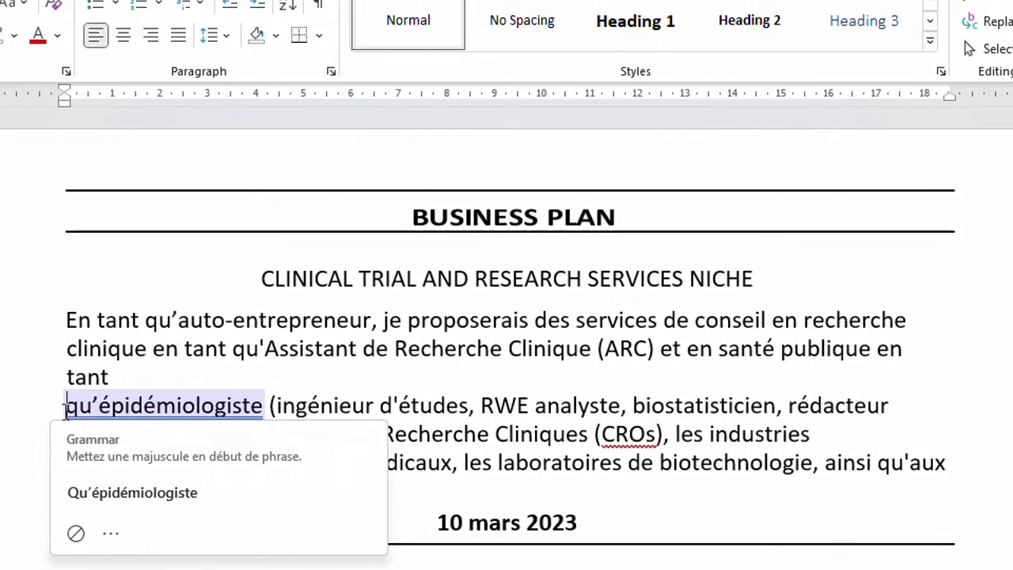
key("Escape")
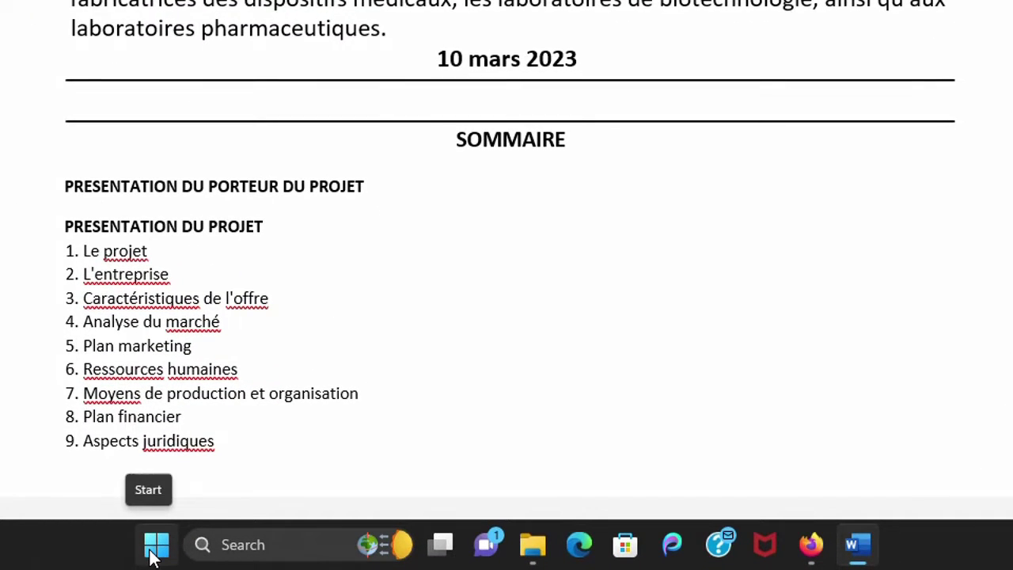
- Open Windows Settings from Start and scroll the Accessibility page to its Interaction options
left_click(153, 556)
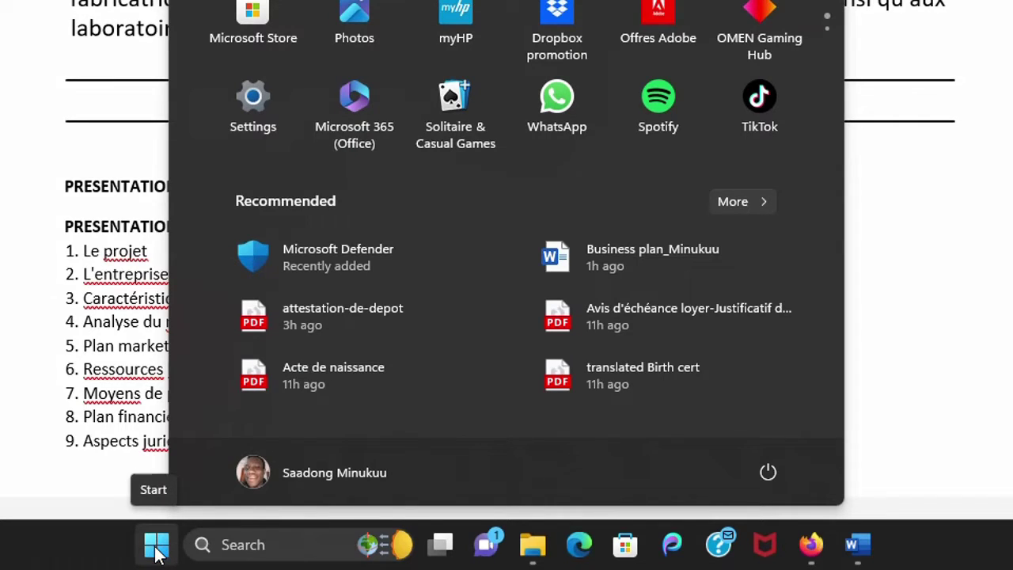
left_click(273, 123)
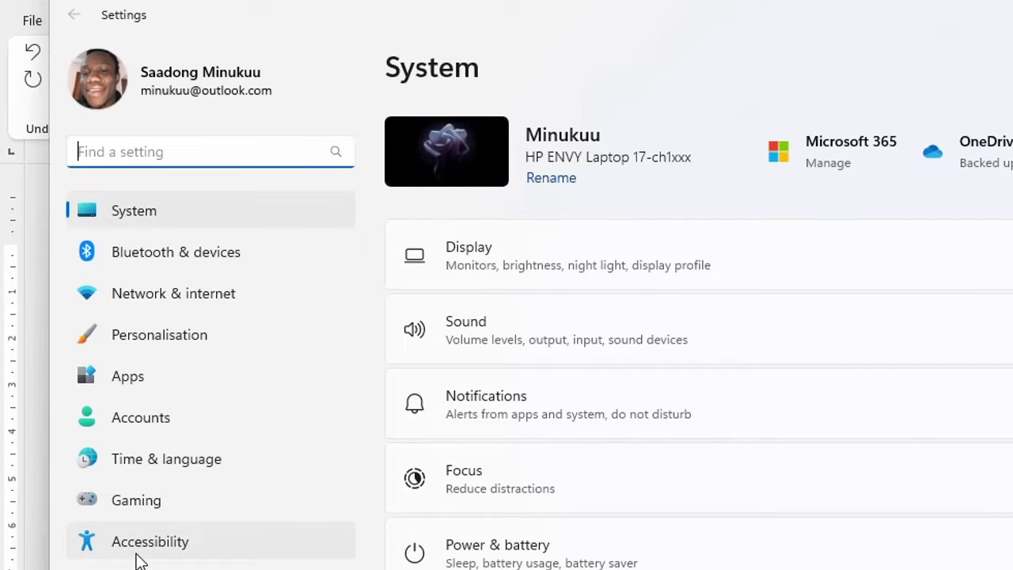
left_click(139, 559)
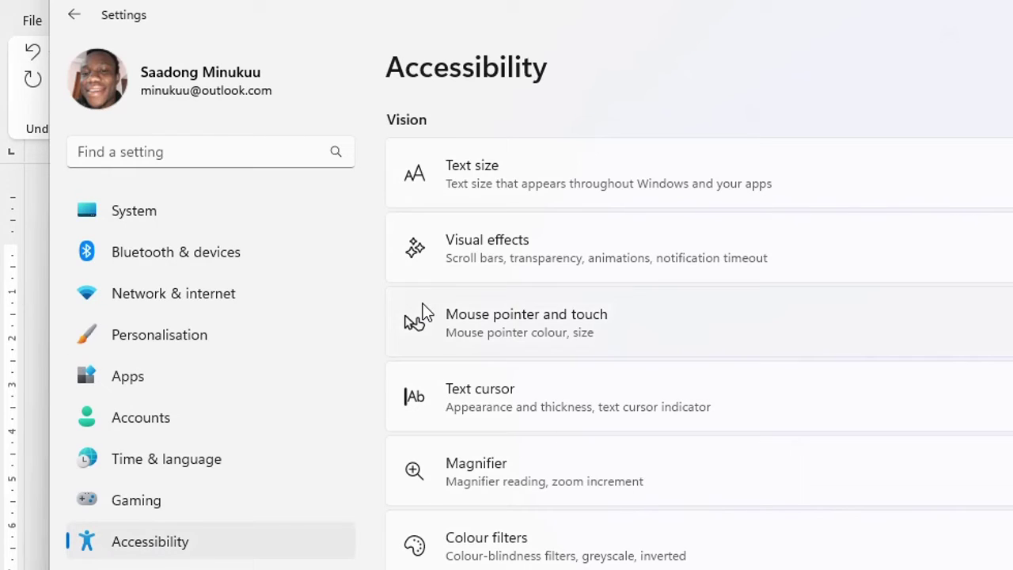
scroll(579, 375, "down", 2)
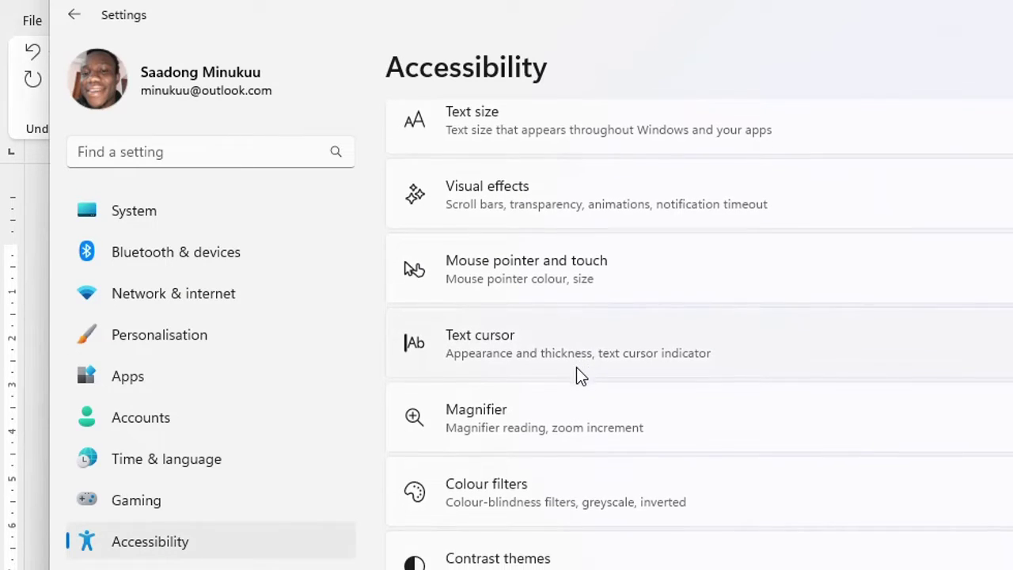
scroll(579, 375, "down", 2)
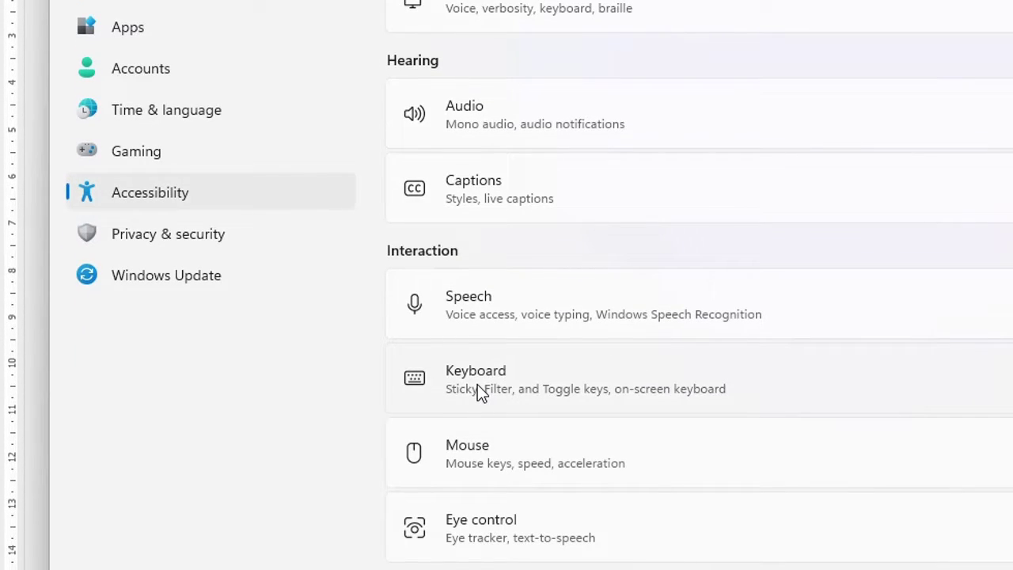
- On the Accessibility Keyboard page, switch Filter keys off, leave Sticky keys off, and close Settings
left_click(477, 384)
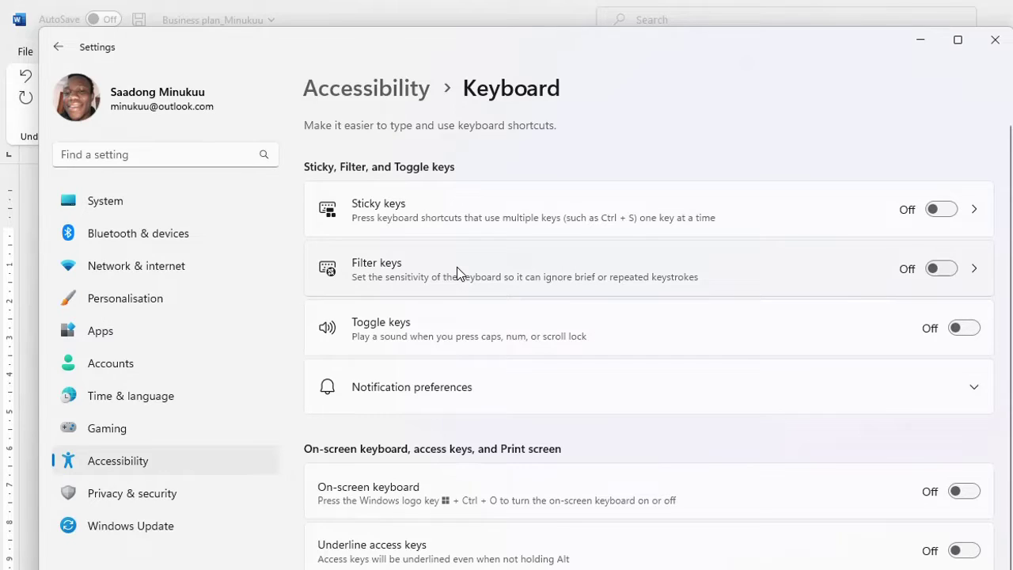
left_click(936, 215)
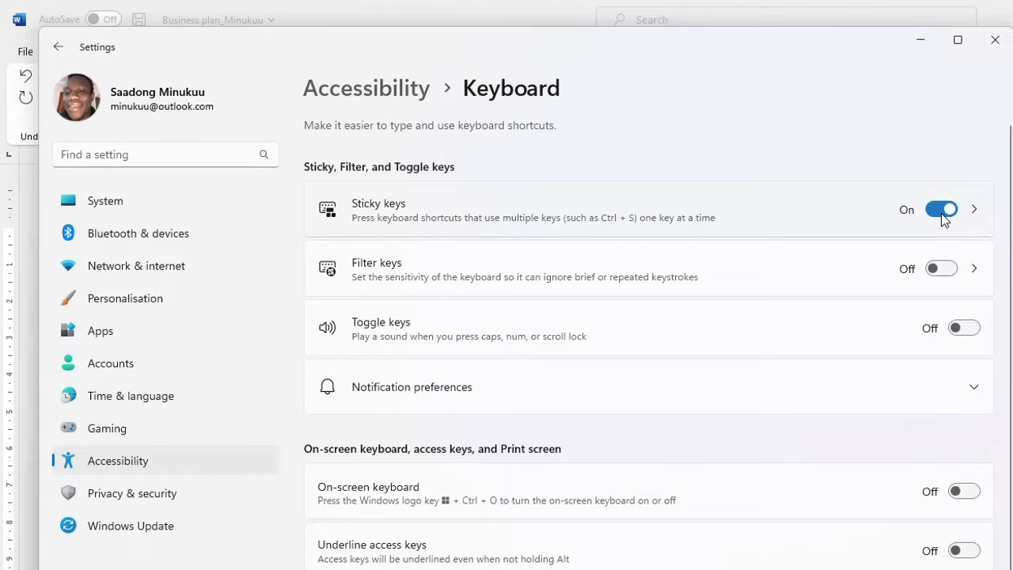
left_click(949, 210)
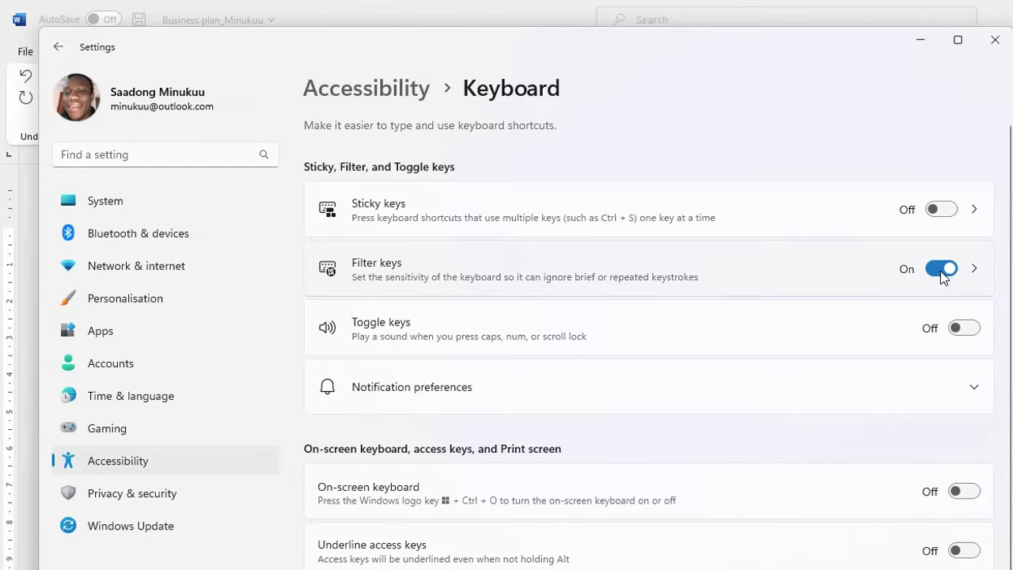
left_click(940, 270)
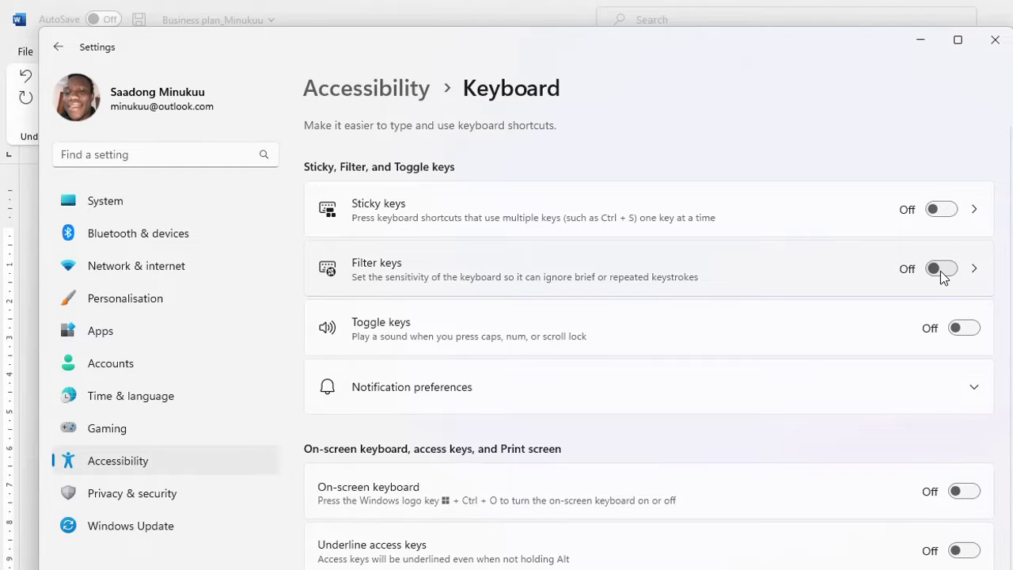
left_click(994, 41)
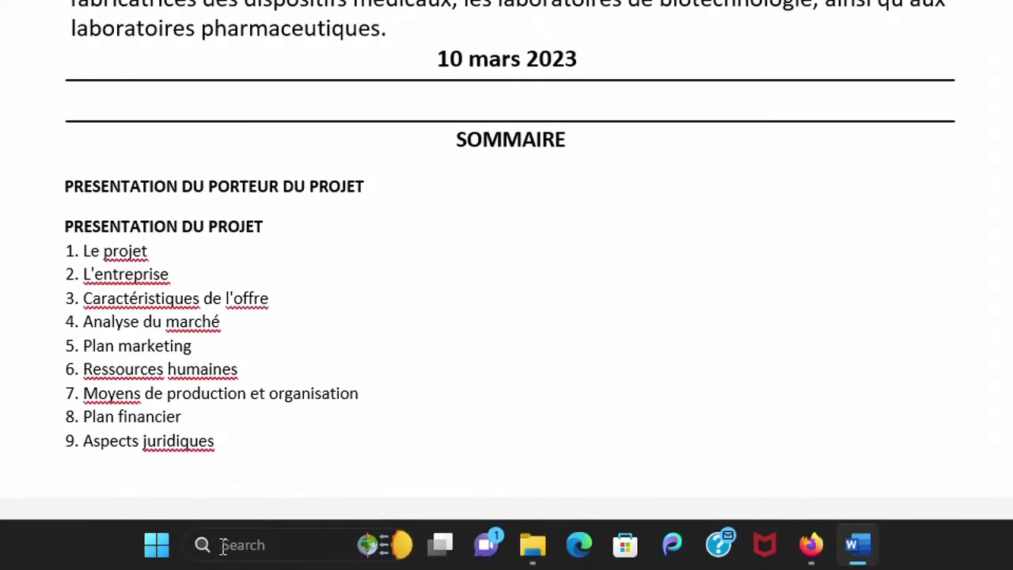
- Open the Windows search panel from the taskbar Search box
left_click(365, 557)
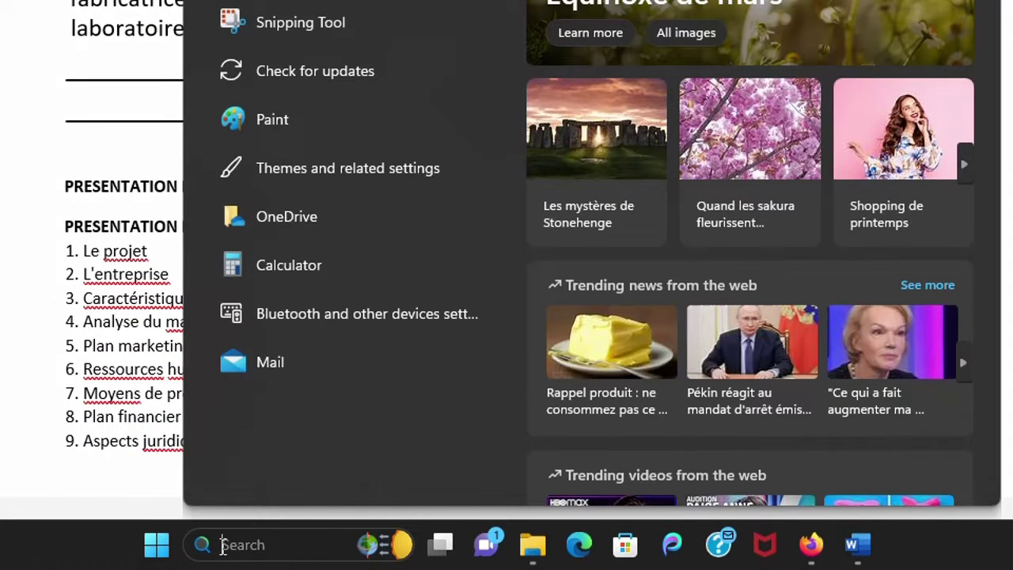
- Search Windows for 'Ease of access' to surface the accessibility keyboard settings
type("Ea")
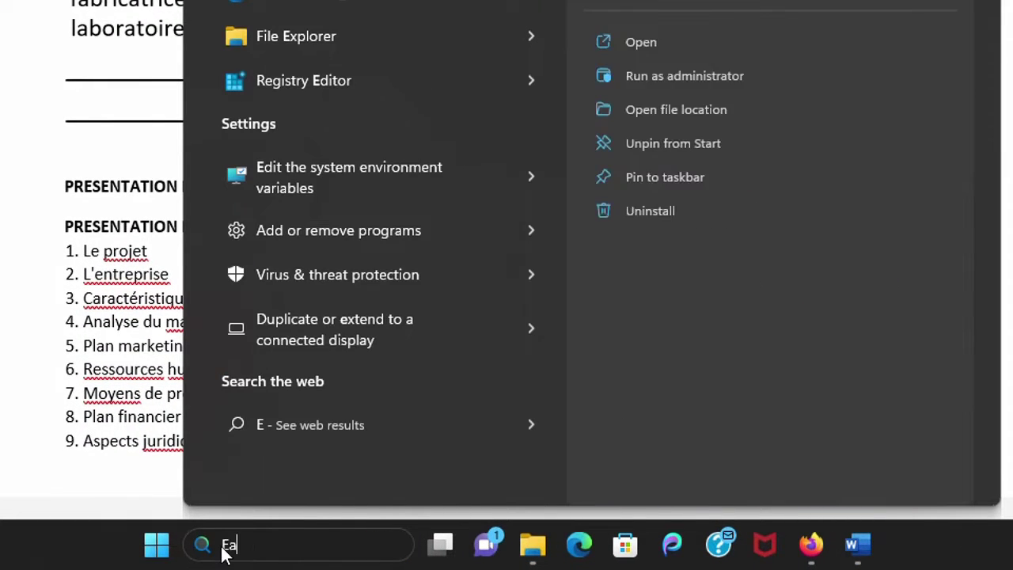
type("se")
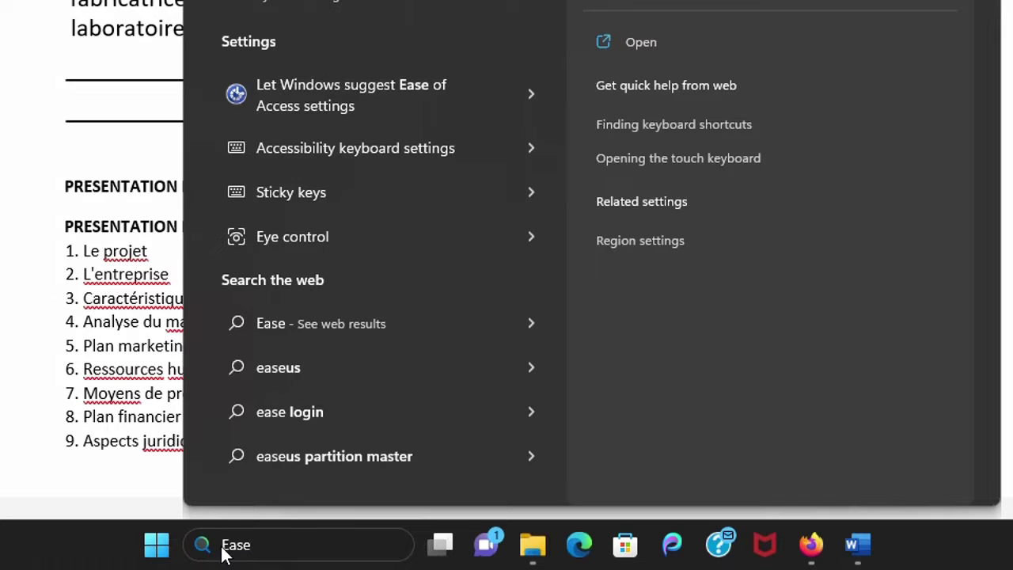
type("off")
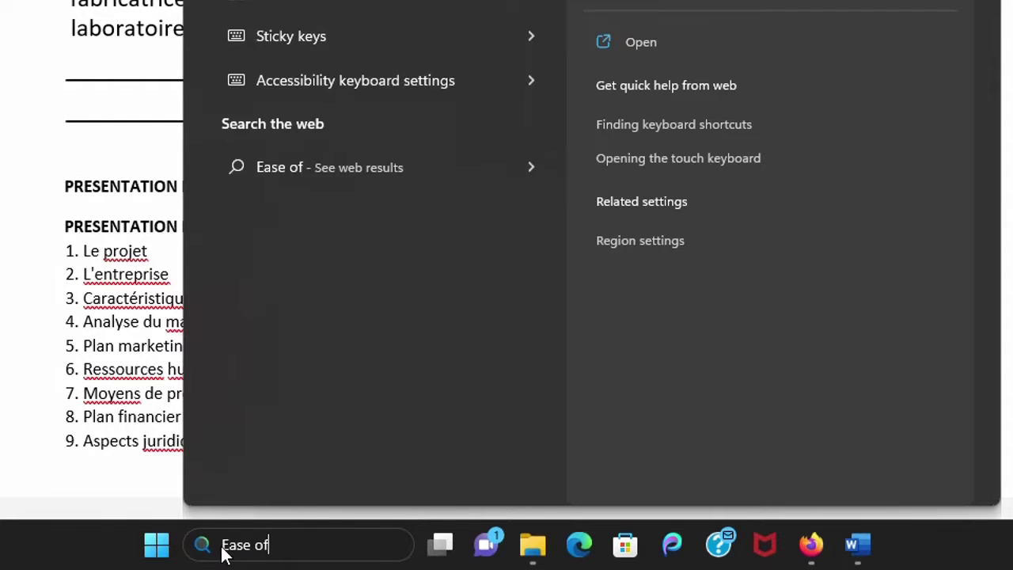
key("BackSpace")
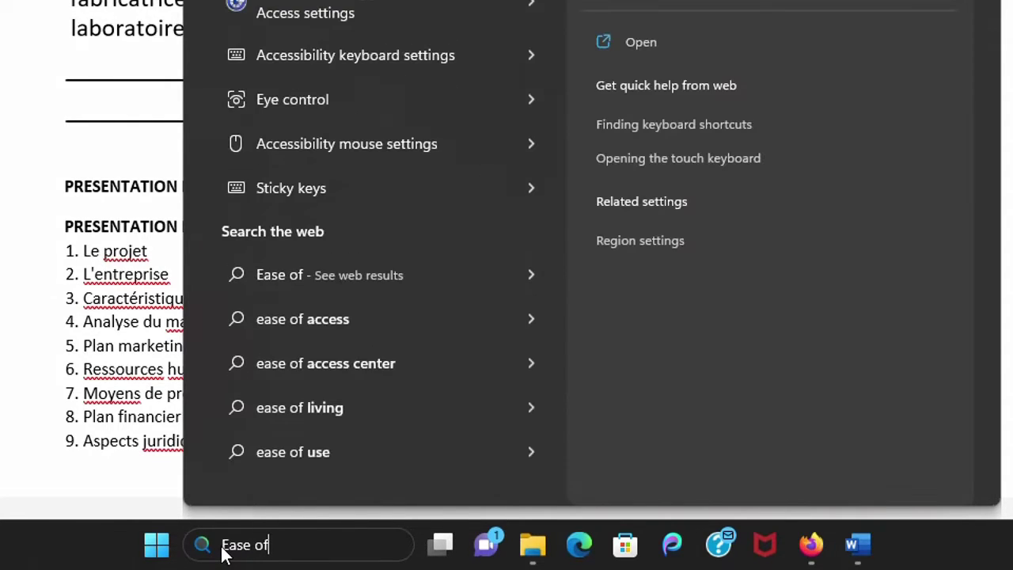
type("a")
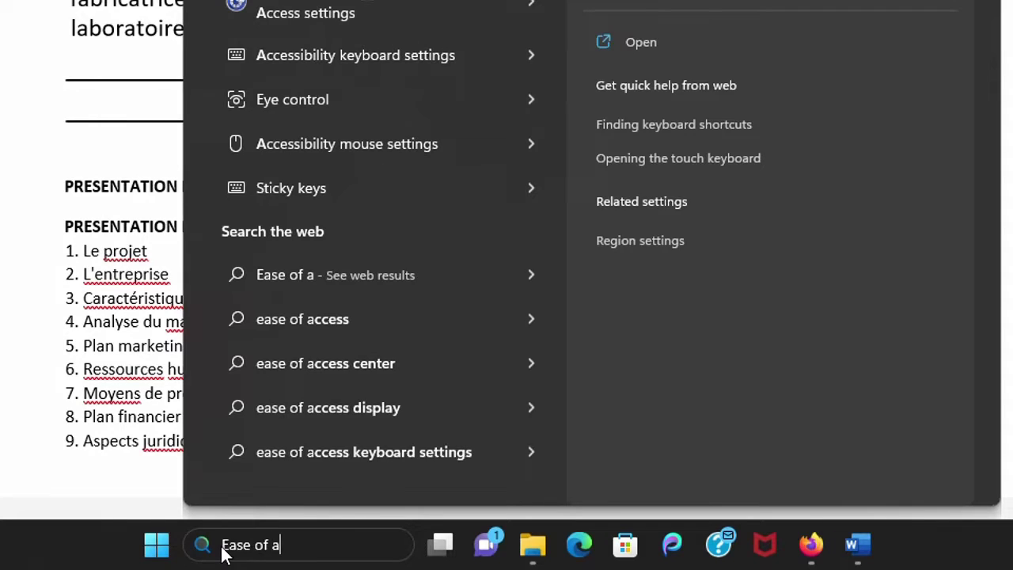
type("cces")
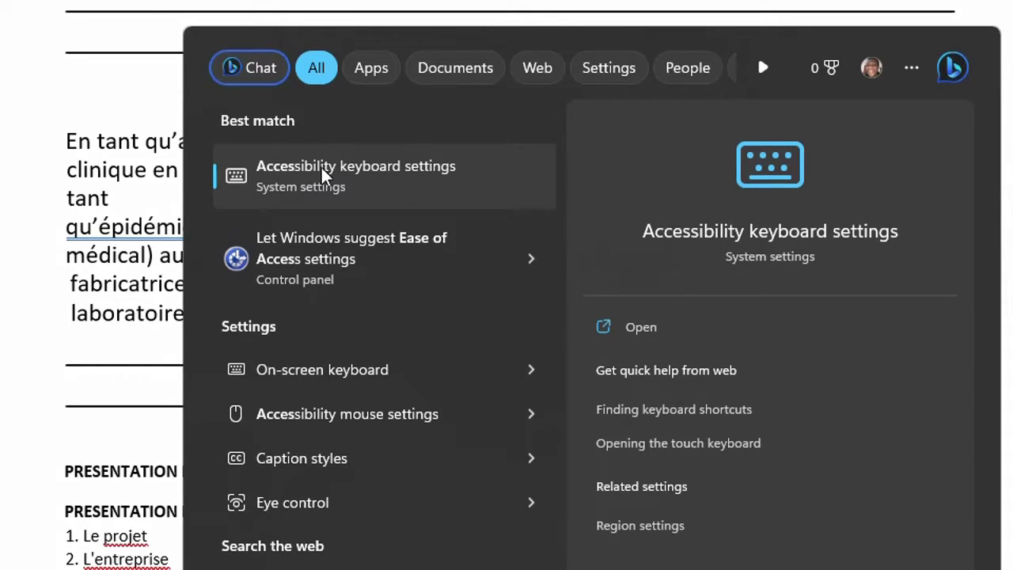
- Open Accessibility keyboard settings, confirm Filter keys is Off, and close Settings
left_click(386, 176)
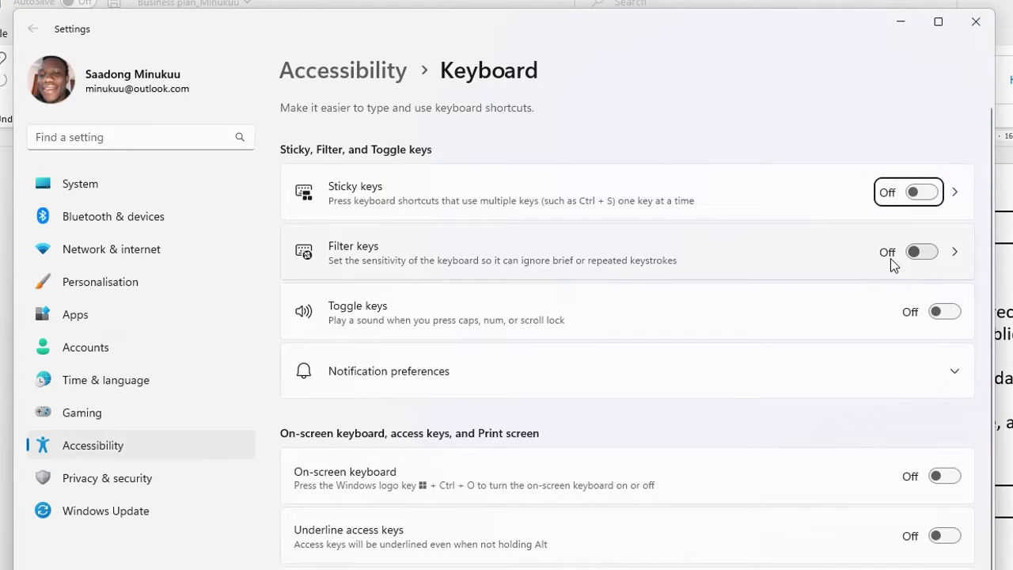
left_click(973, 22)
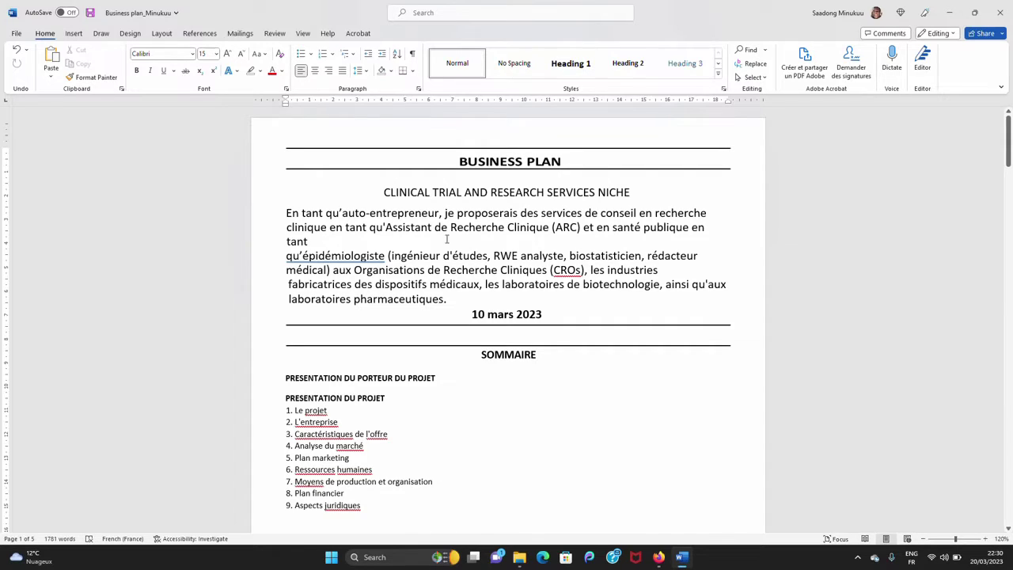
- Check 'qu’épidémiologiste' after 'tant' and turn on Show/Hide ¶ to reveal formatting marks
left_click(322, 241)
double_click(289, 256)
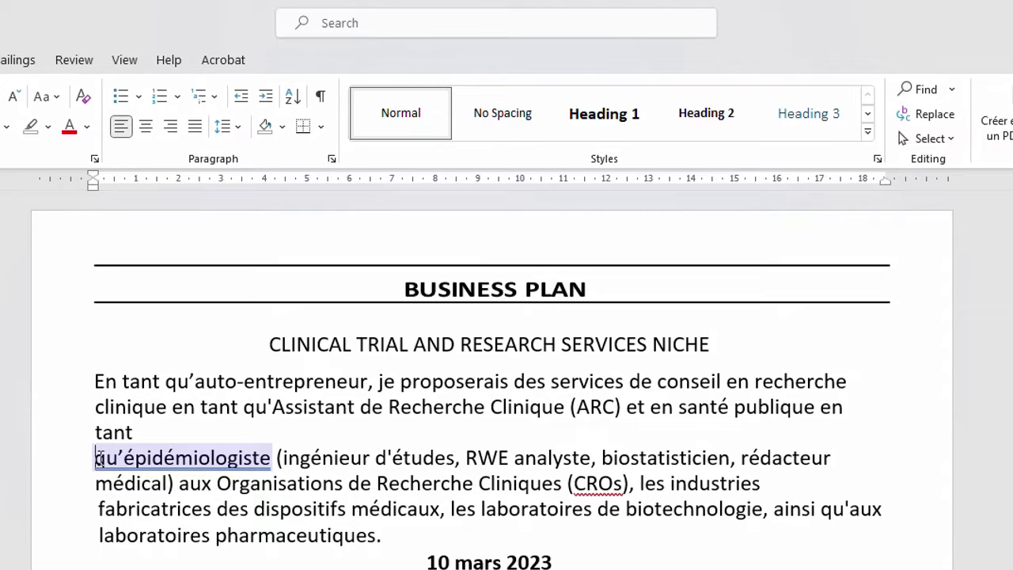
left_click(98, 459)
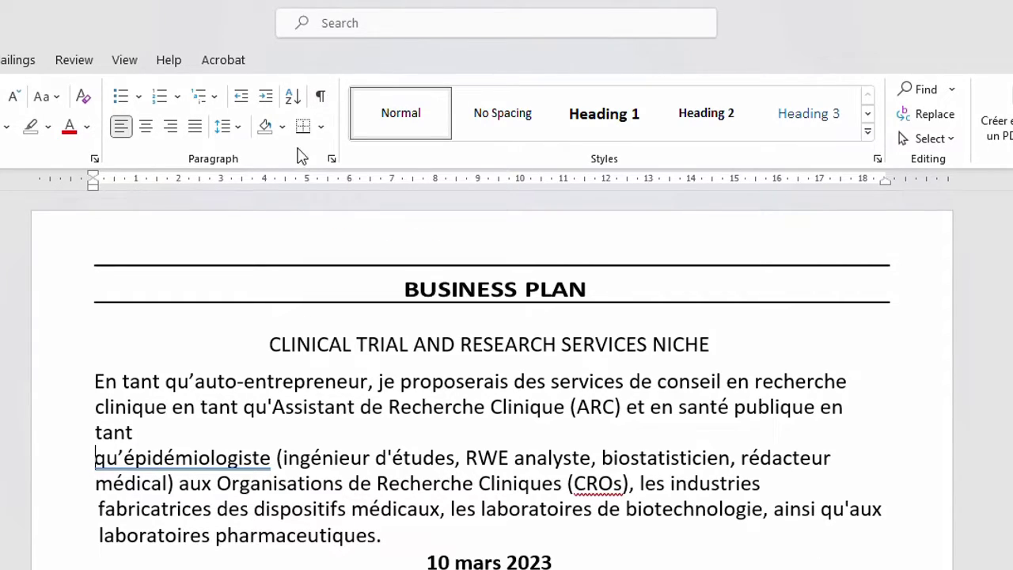
left_click(322, 105)
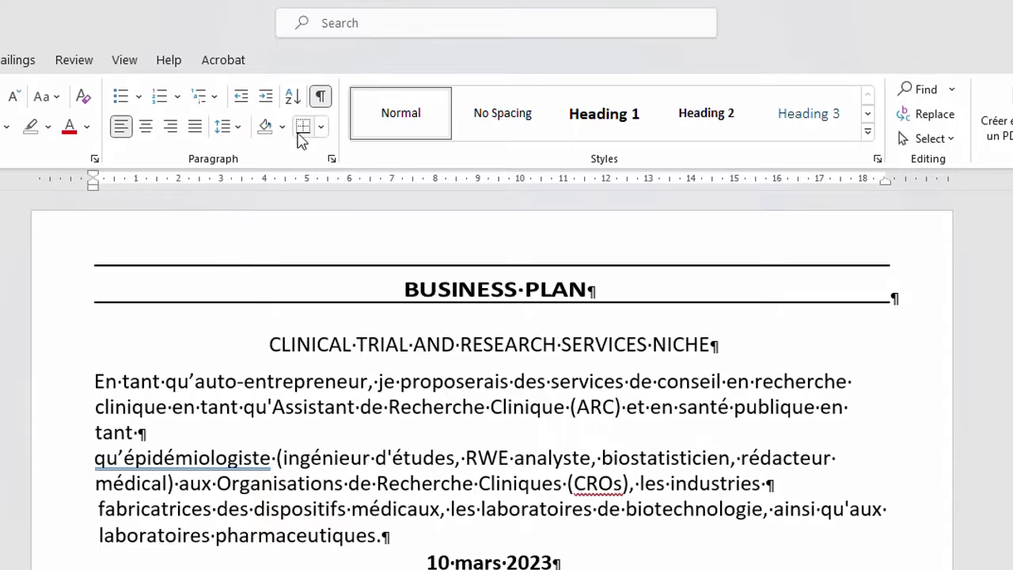
- Delete the paragraph mark after 'tant' so the intro joins as 'tant qu’épidémiologiste'
left_click(320, 97)
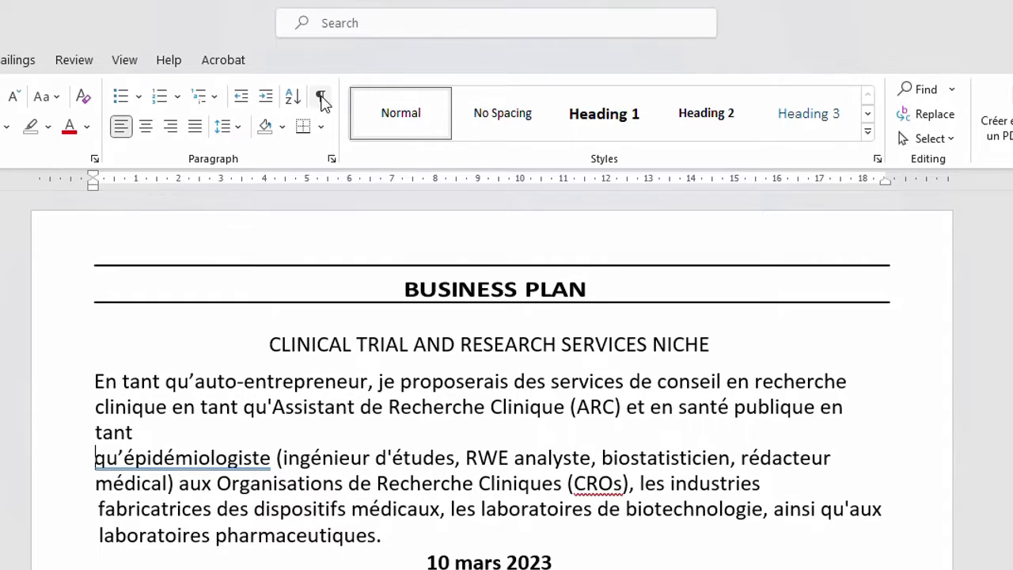
left_click(321, 97)
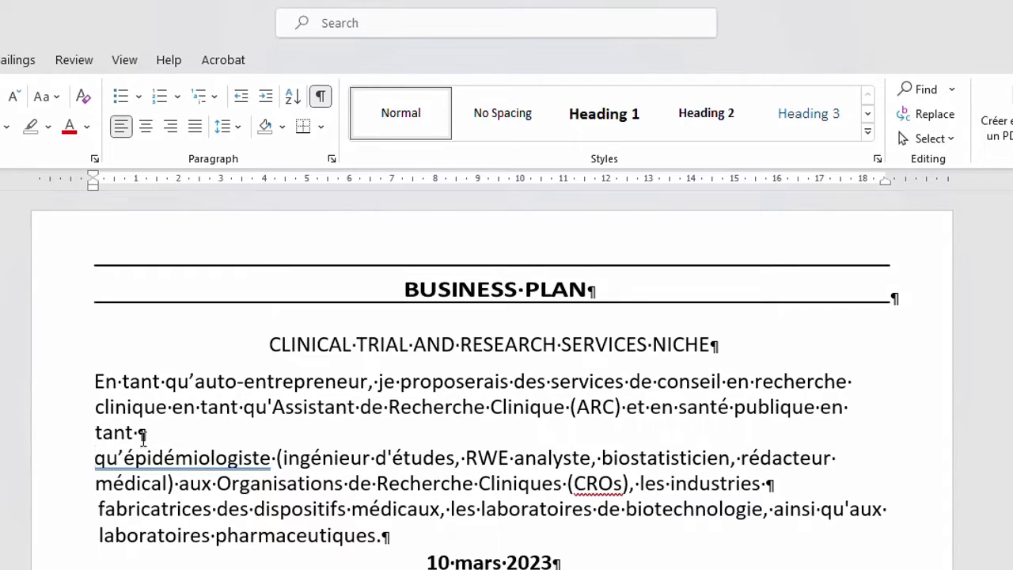
double_click(114, 457)
left_click(143, 436)
left_click(143, 432)
left_click_drag(154, 434, 136, 436)
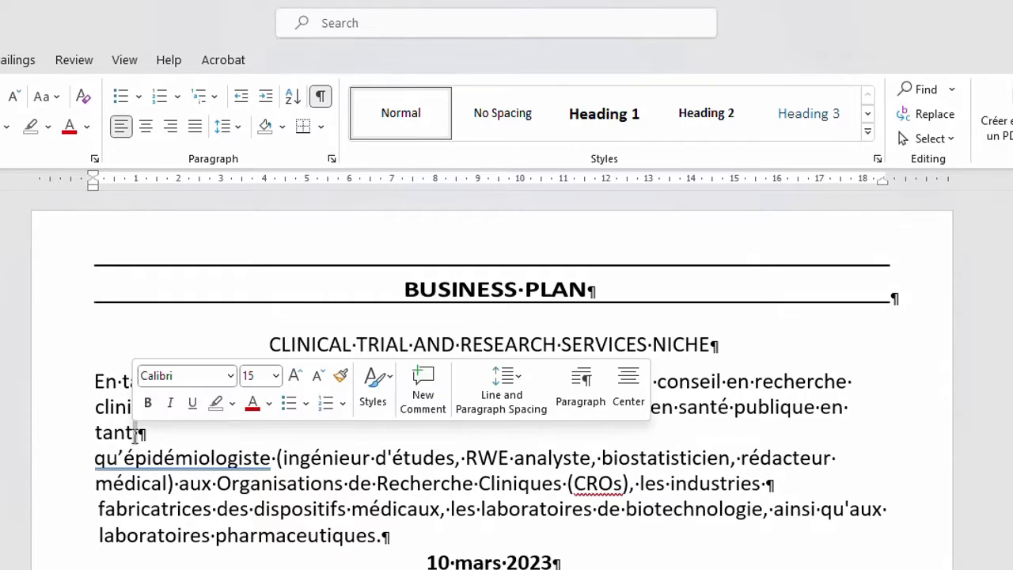
left_click(140, 434)
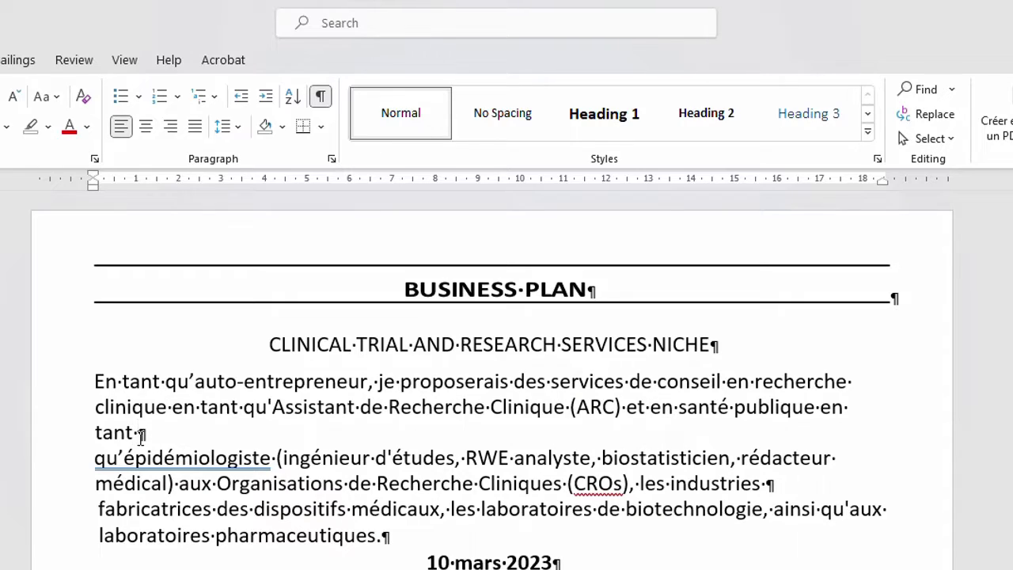
left_click_drag(139, 434, 154, 438)
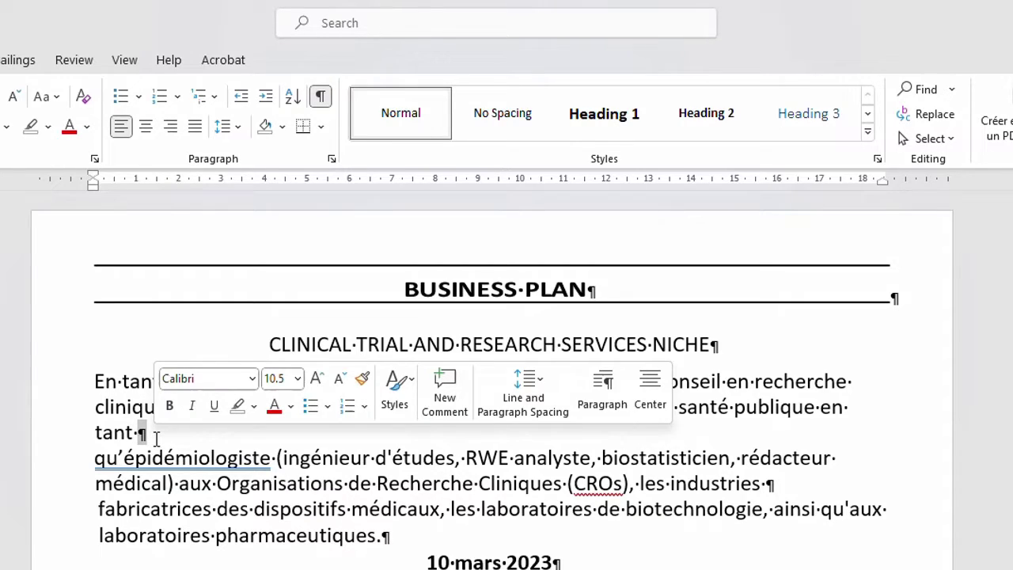
key("Delete")
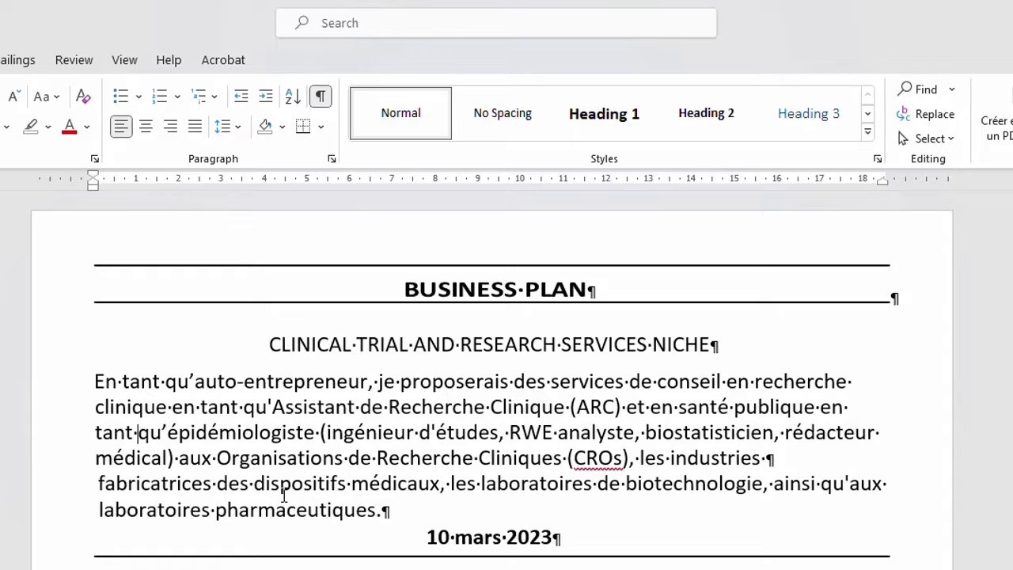
- Hide the formatting marks again and check the rejoined intro paragraph
left_click(320, 98)
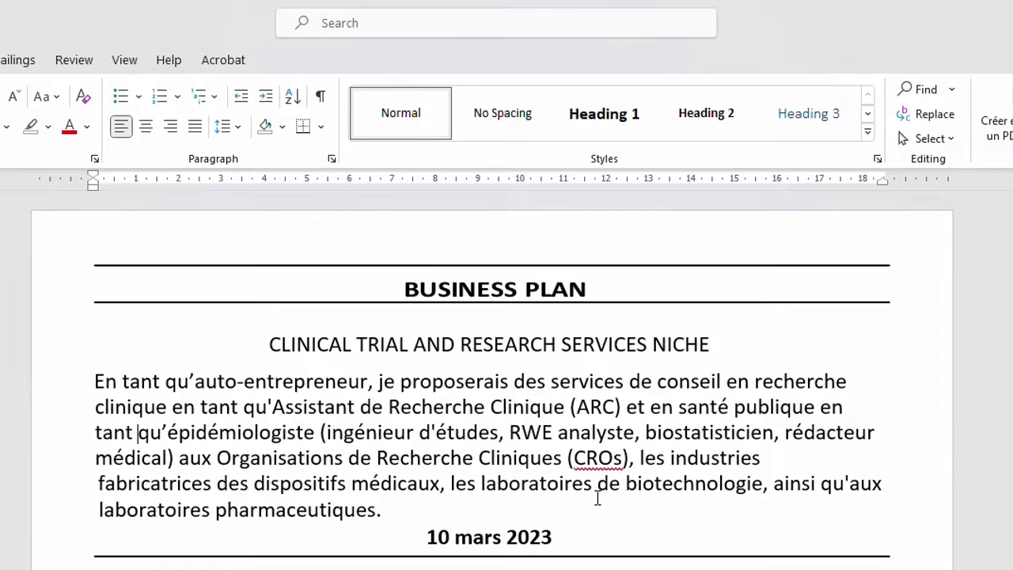
scroll(597, 497, "down", 3)
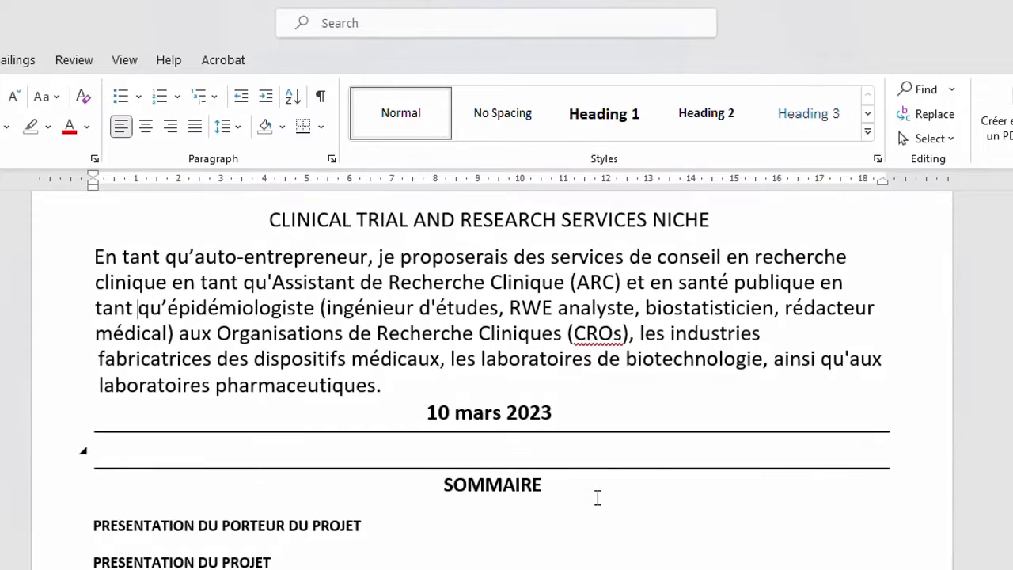
scroll(597, 497, "up", 3)
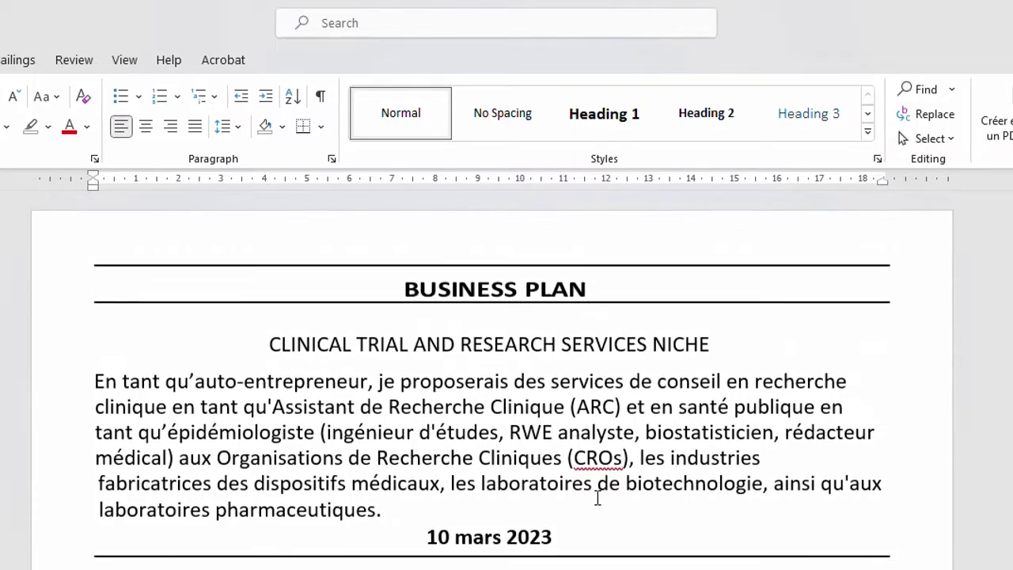